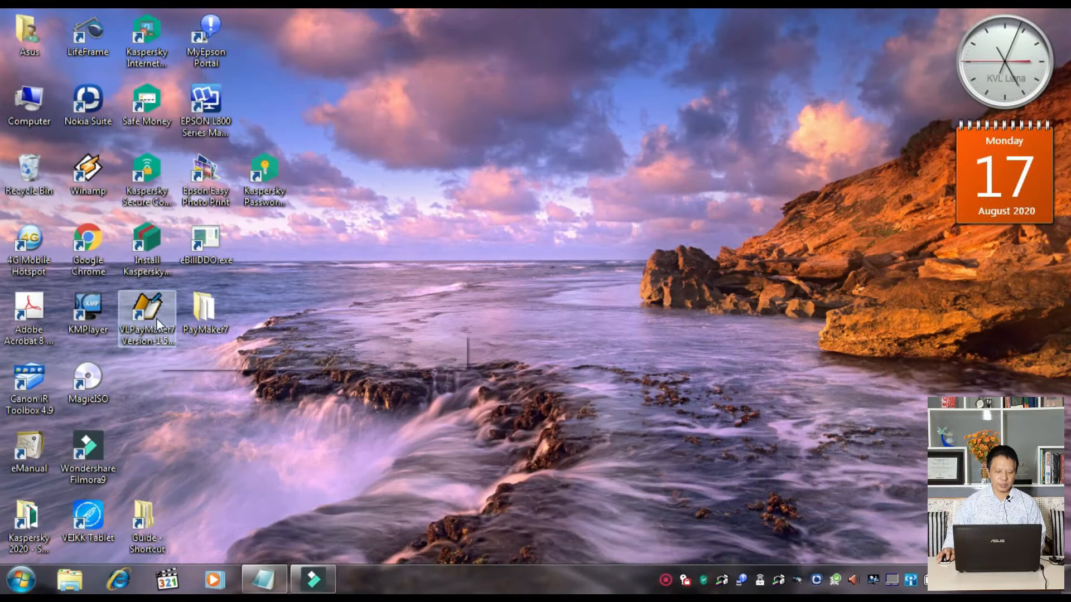
Launch VLPayMaker7 Version-1.5.6 from the PayMaker7 folder on the desktop.
click(159, 324)
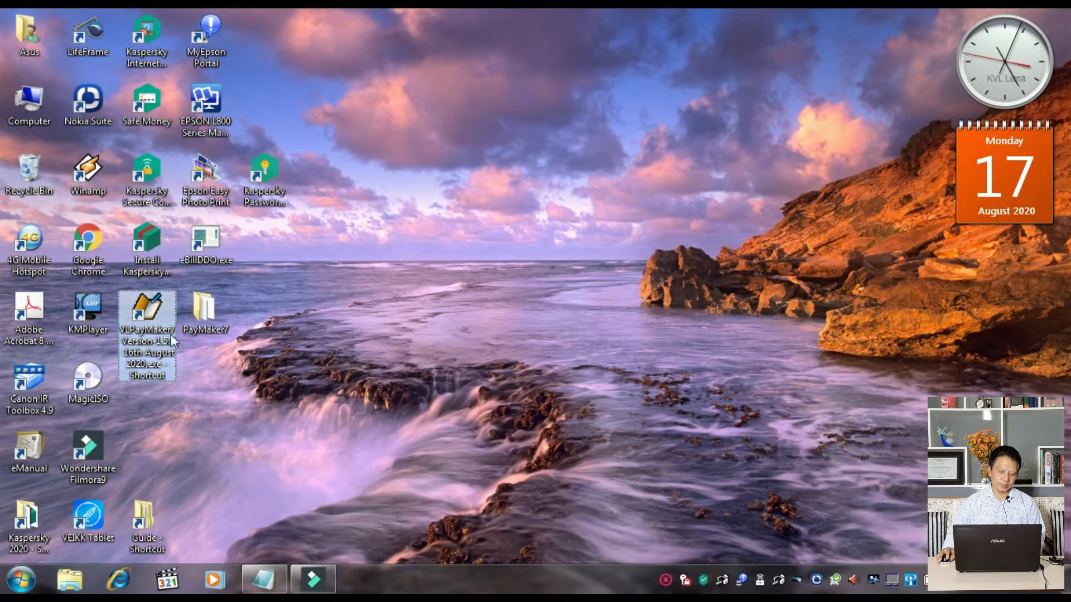
double_click(211, 310)
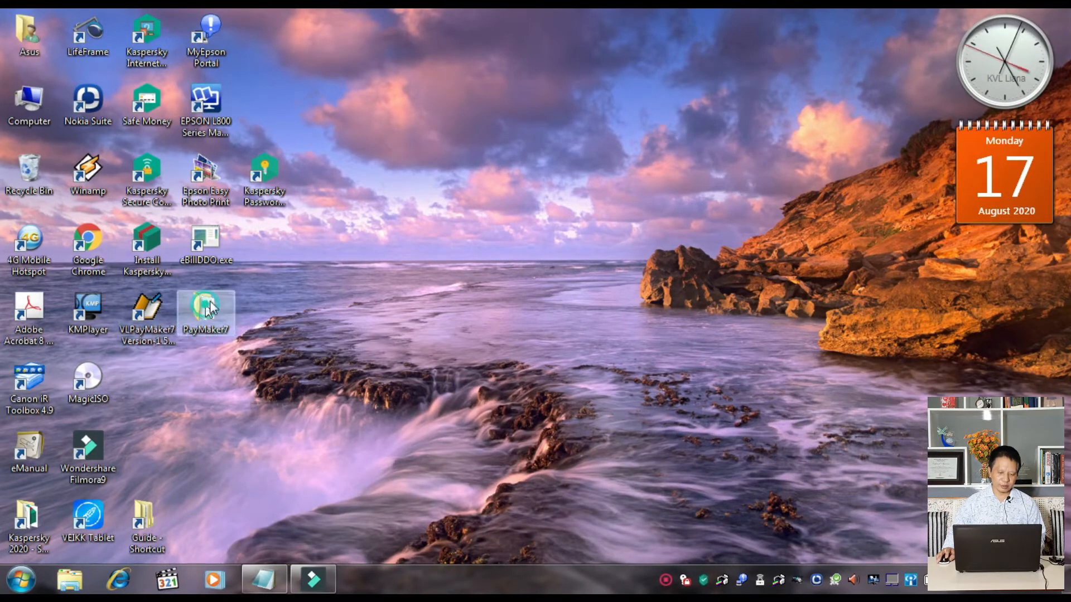
click(657, 349)
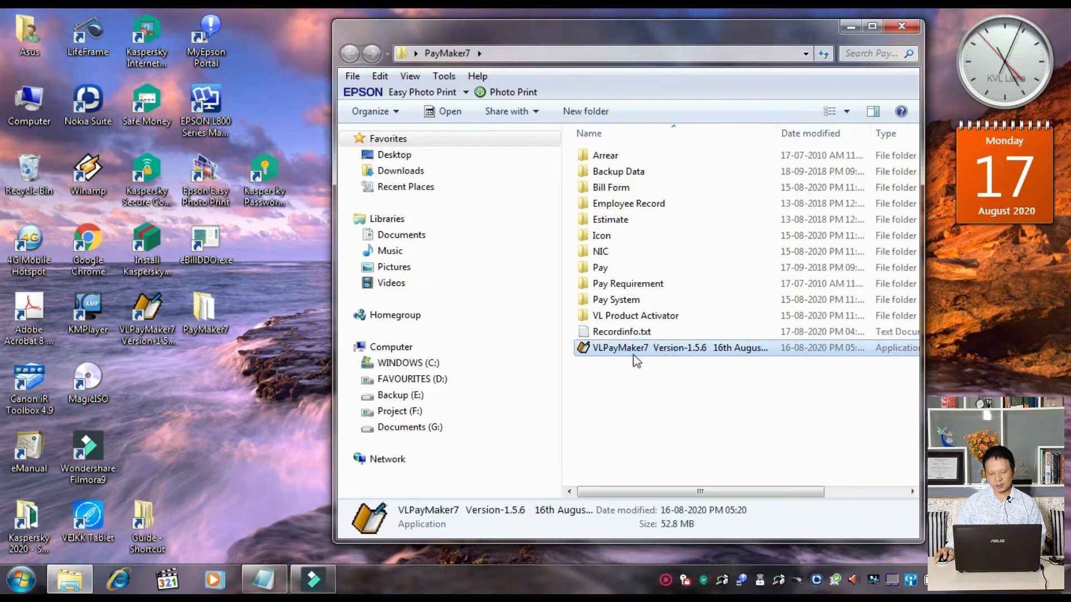
double_click(634, 353)
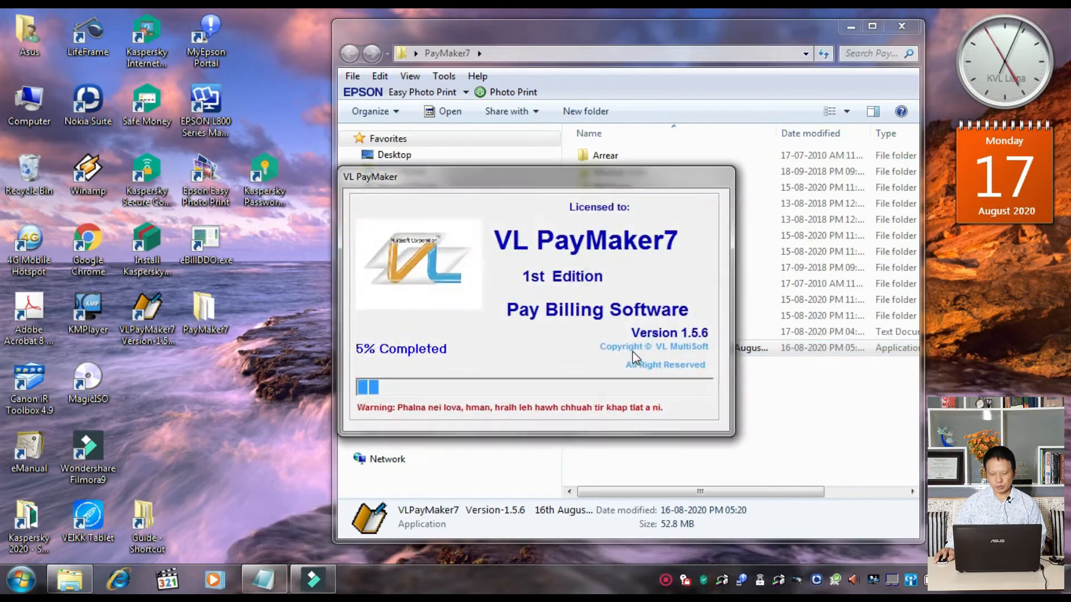
click(851, 26)
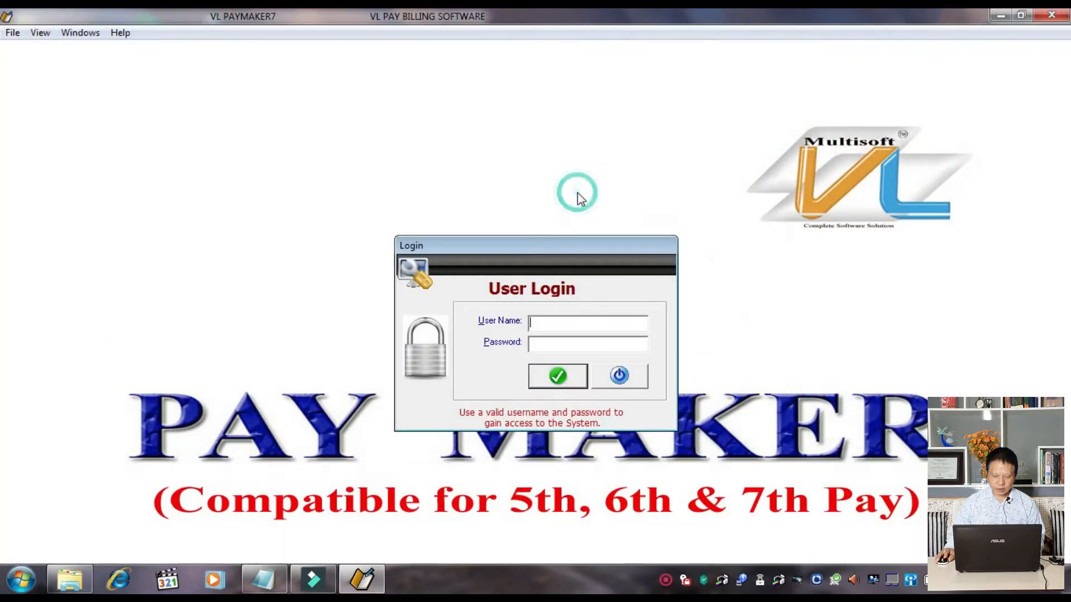
Log in with the user name admin and the account password.
click(581, 324)
text(a)
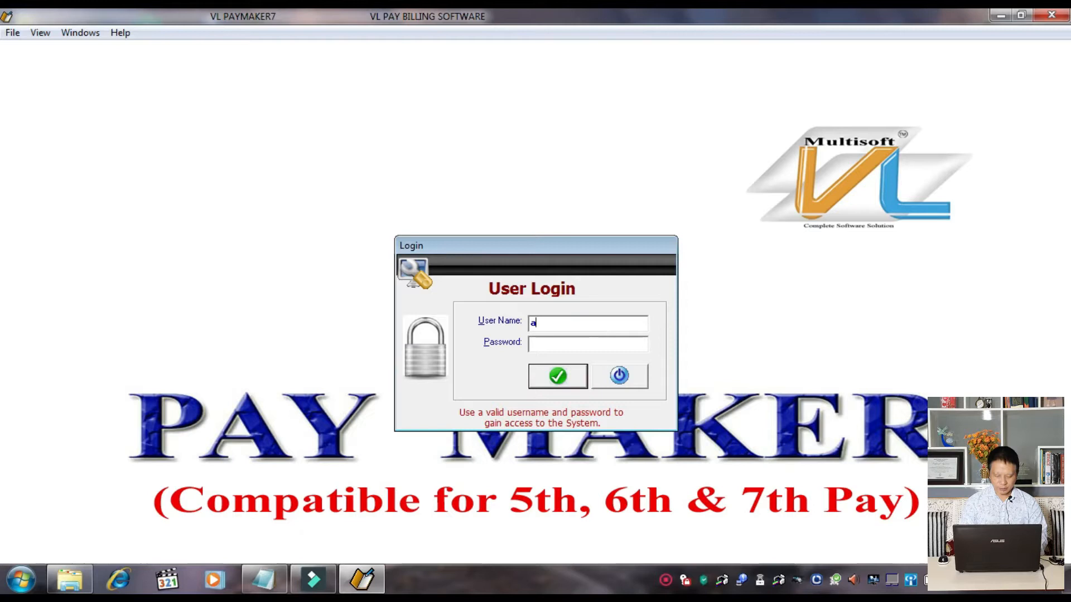
text(dmin)
key(Tab)
text(***)
click(547, 385)
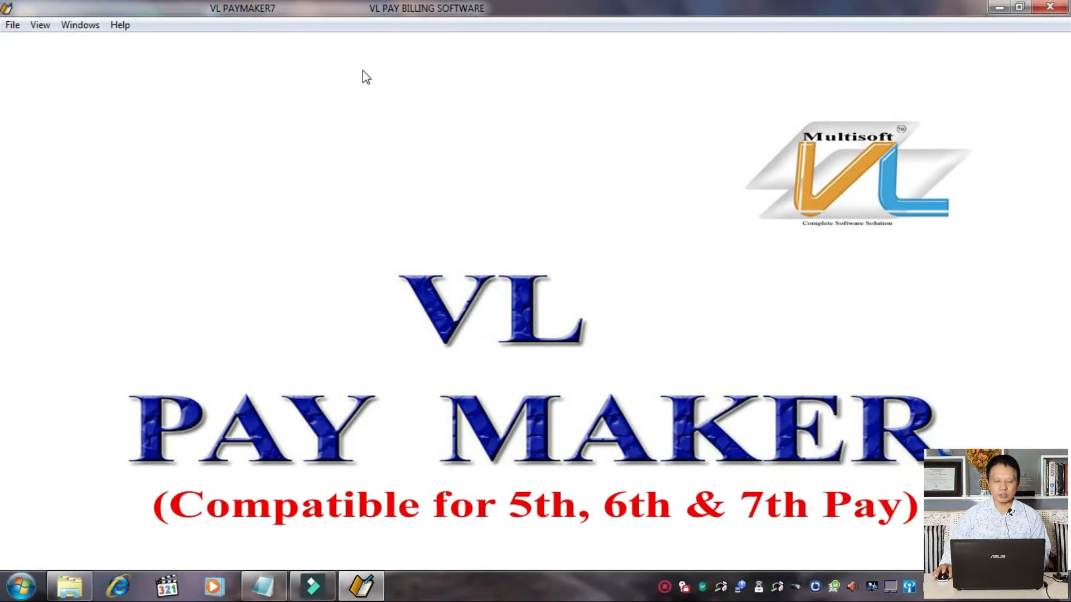
Open the Calculate Pay dialog and move it clear of its initial position.
right_click(348, 53)
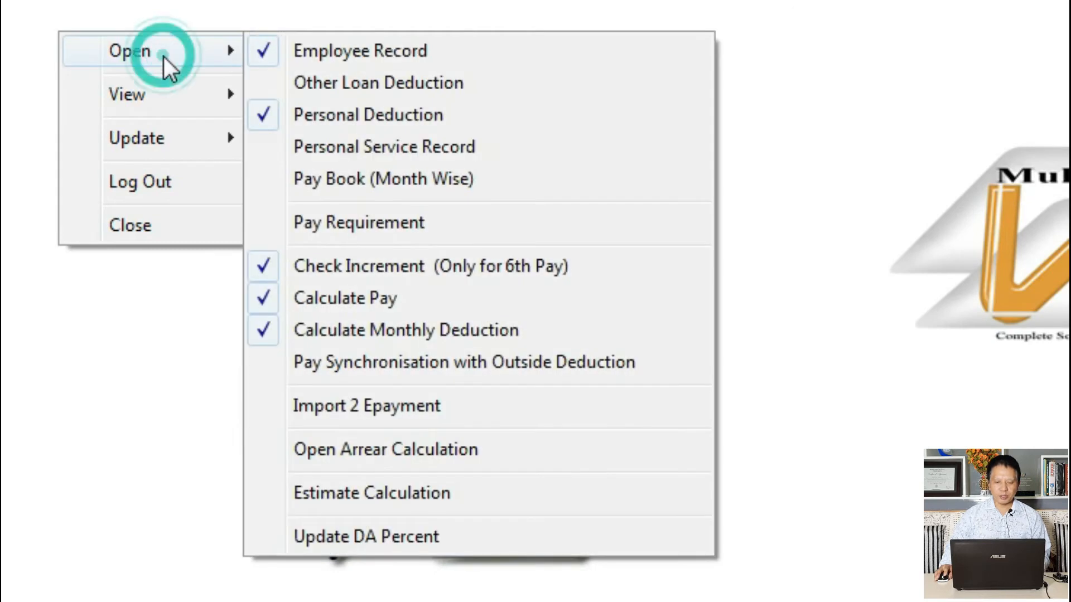
click(162, 54)
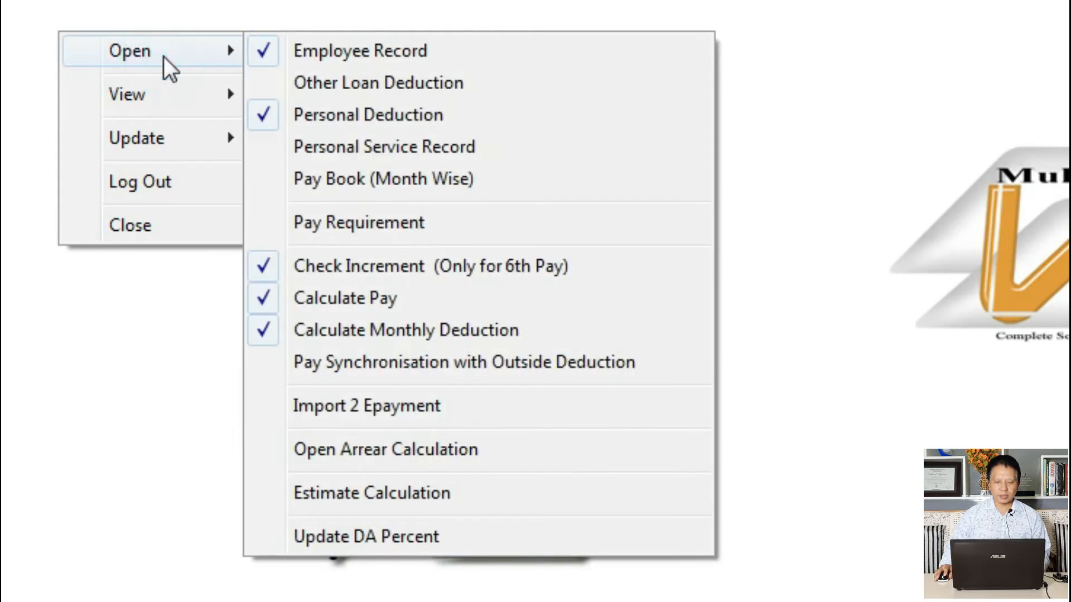
click(347, 299)
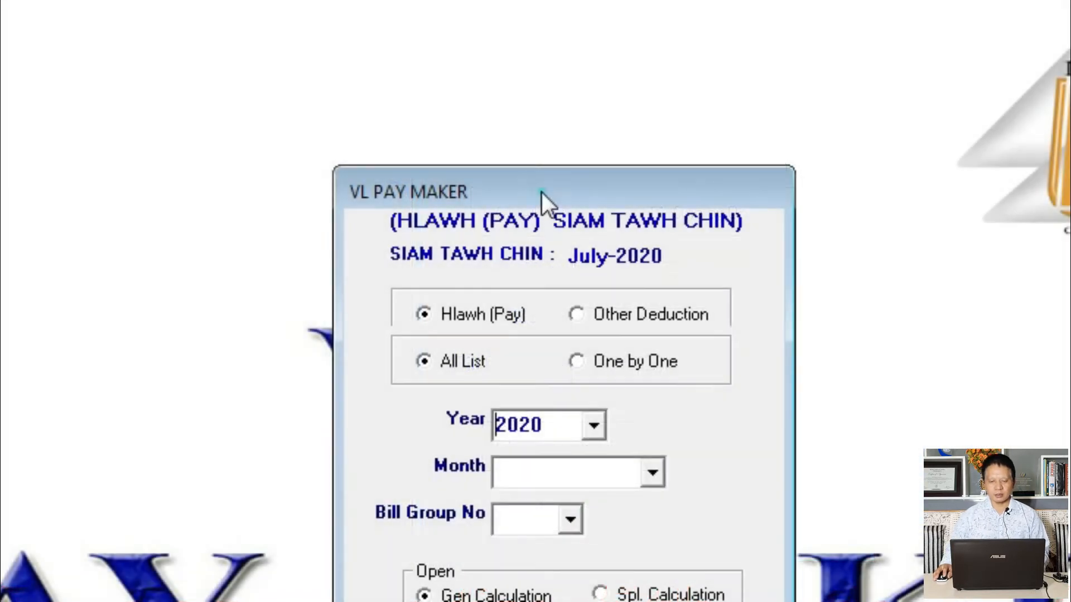
drag(541, 192, 471, 30)
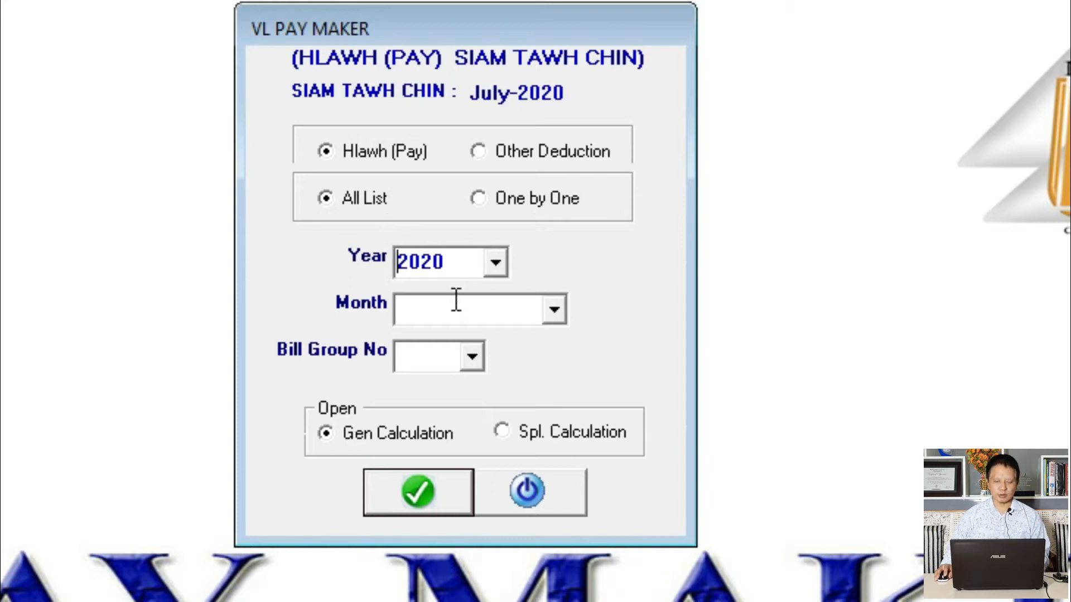
Open the all-employee general pay calculation for August 2020 with no bill group chosen, and dismiss the notice.
click(548, 311)
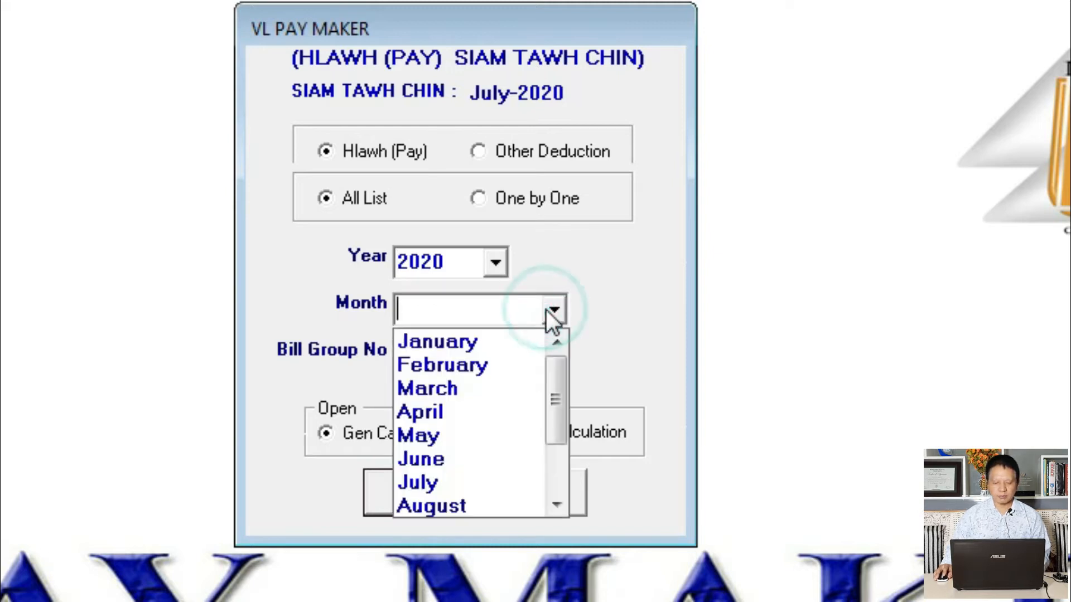
click(483, 505)
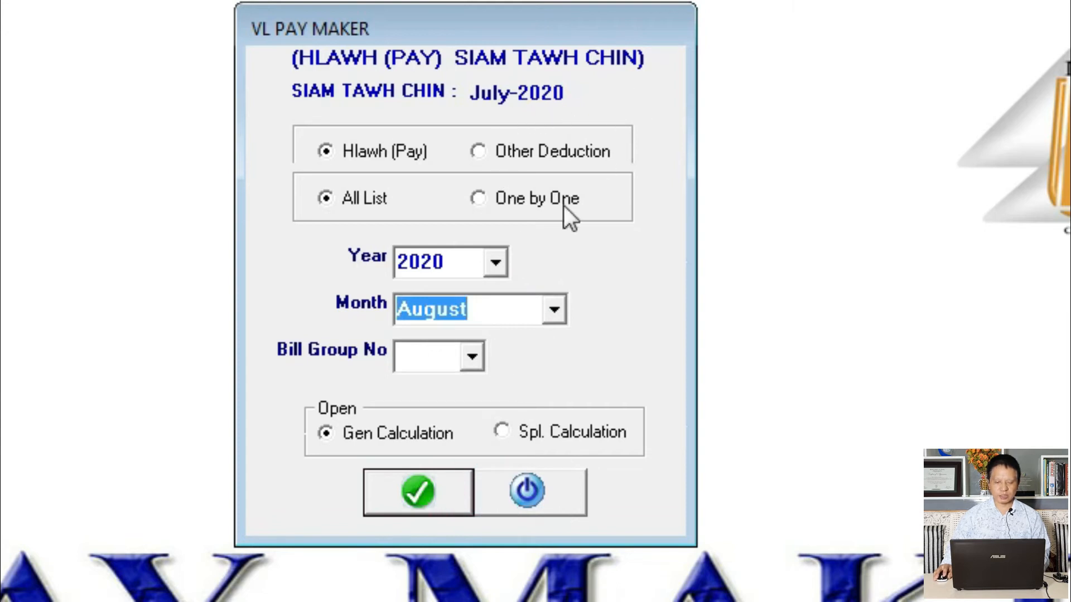
click(472, 357)
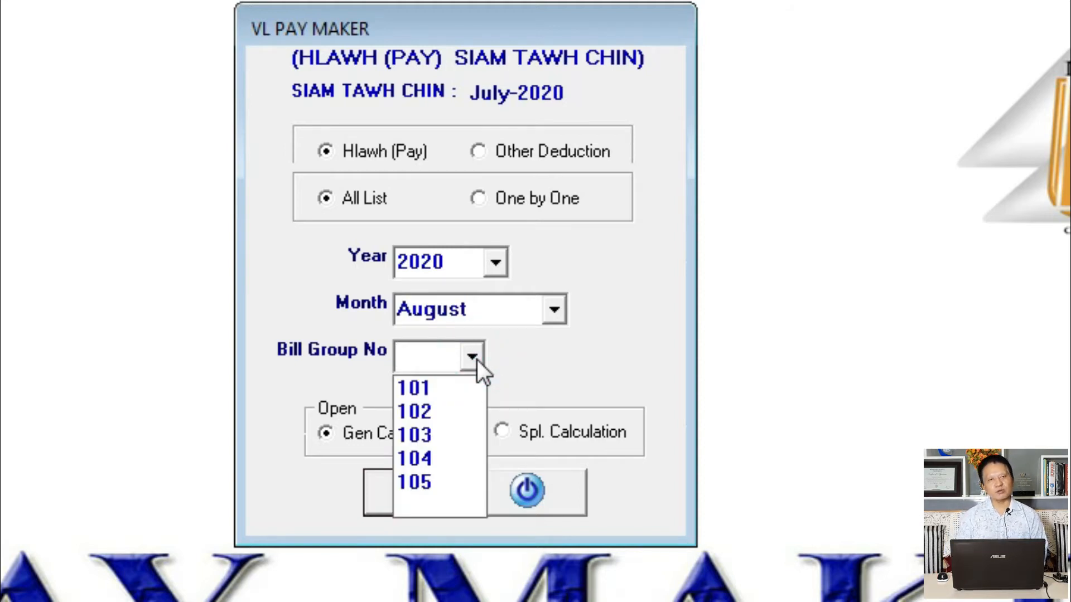
click(541, 360)
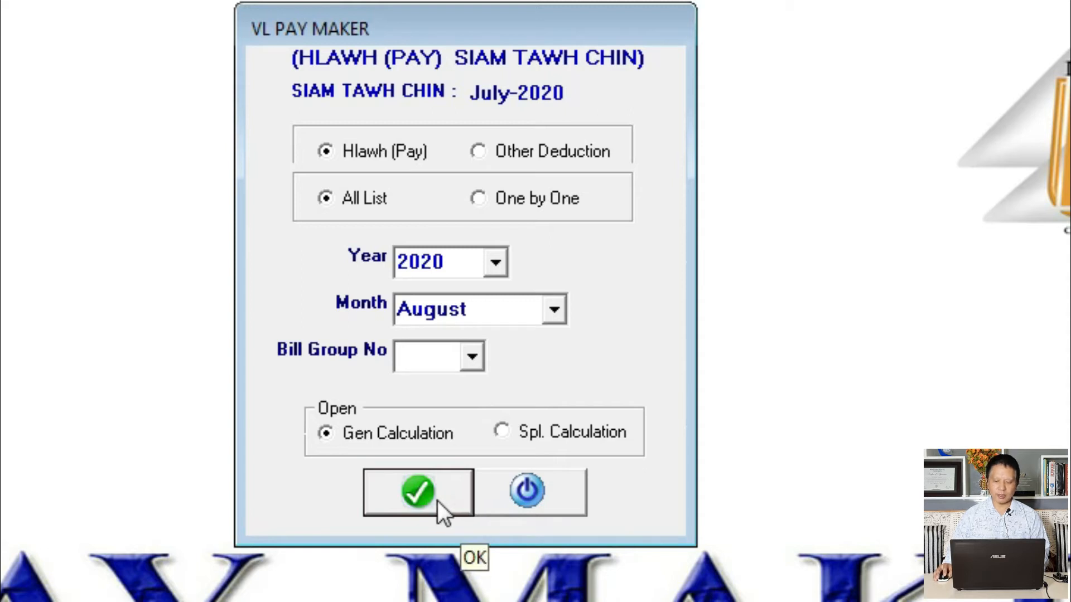
click(447, 516)
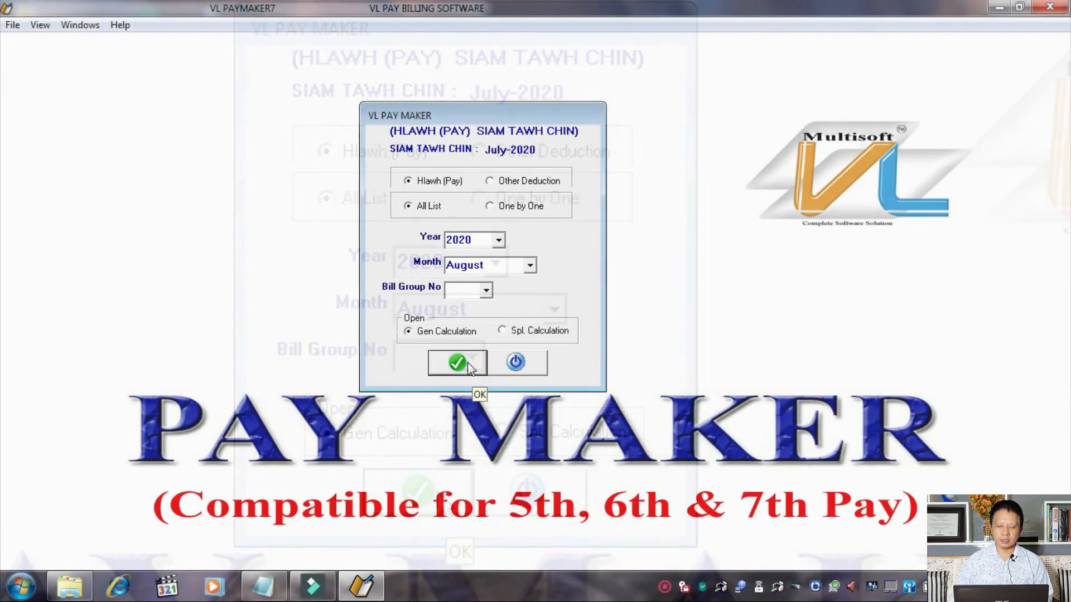
click(467, 362)
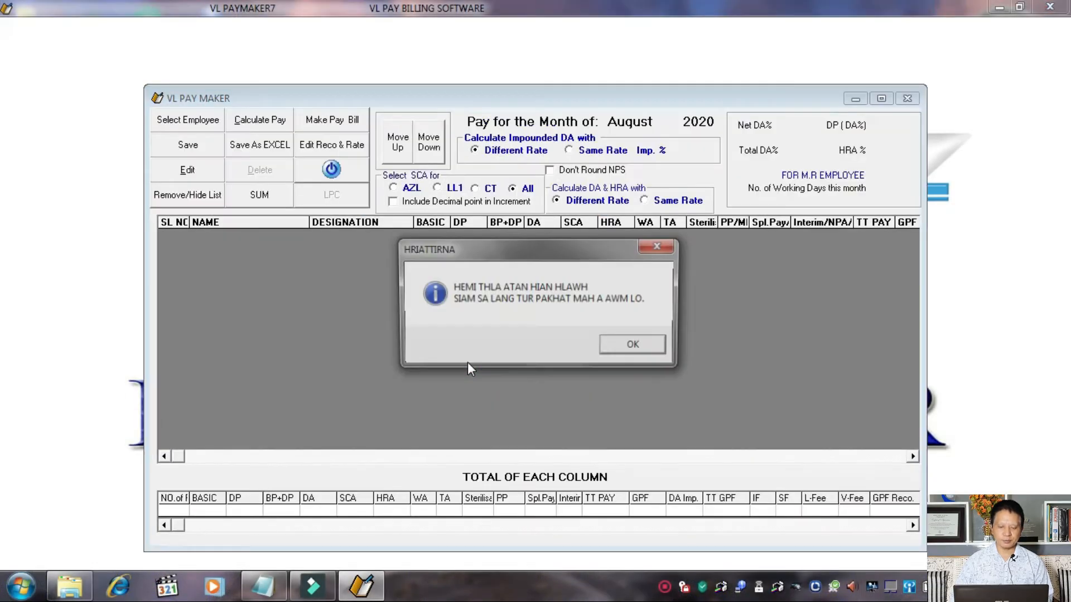
click(624, 344)
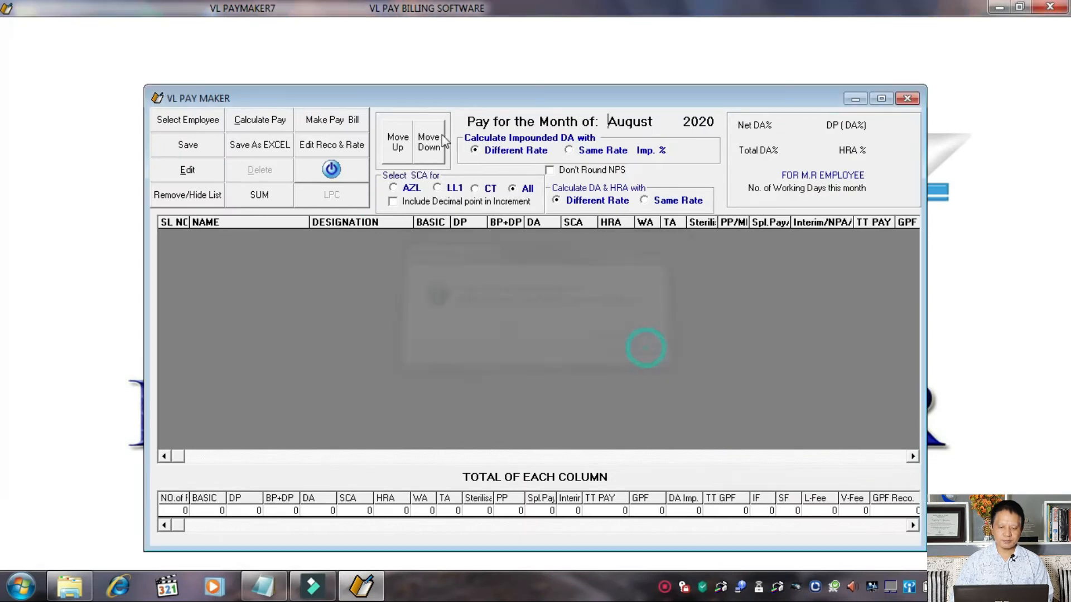
Add all employees from the employee selection list to the August 2020 pay sheet and close the list.
drag(423, 98, 332, 62)
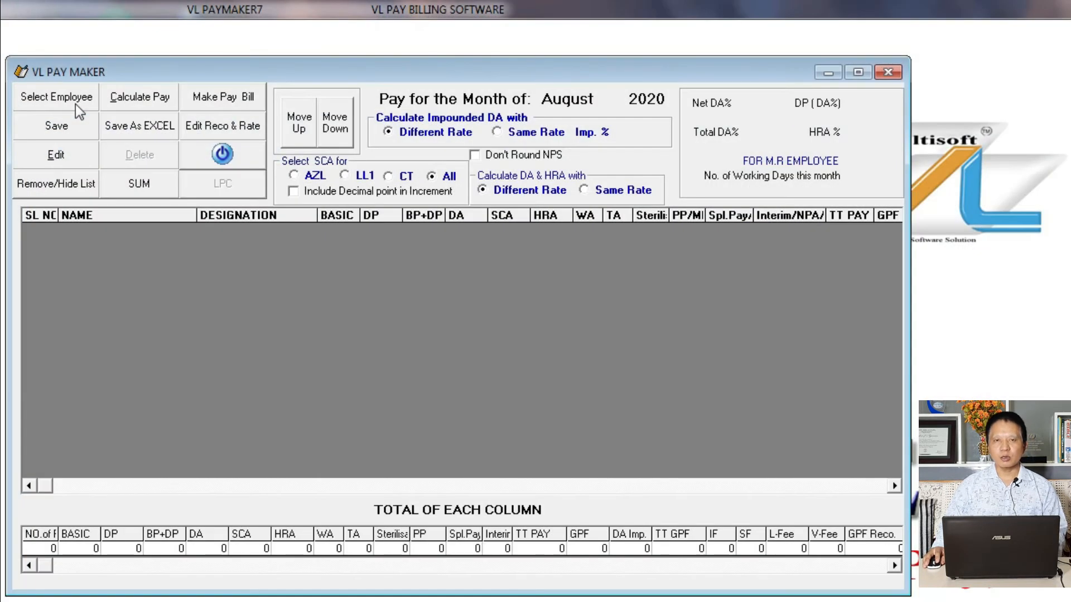
click(75, 103)
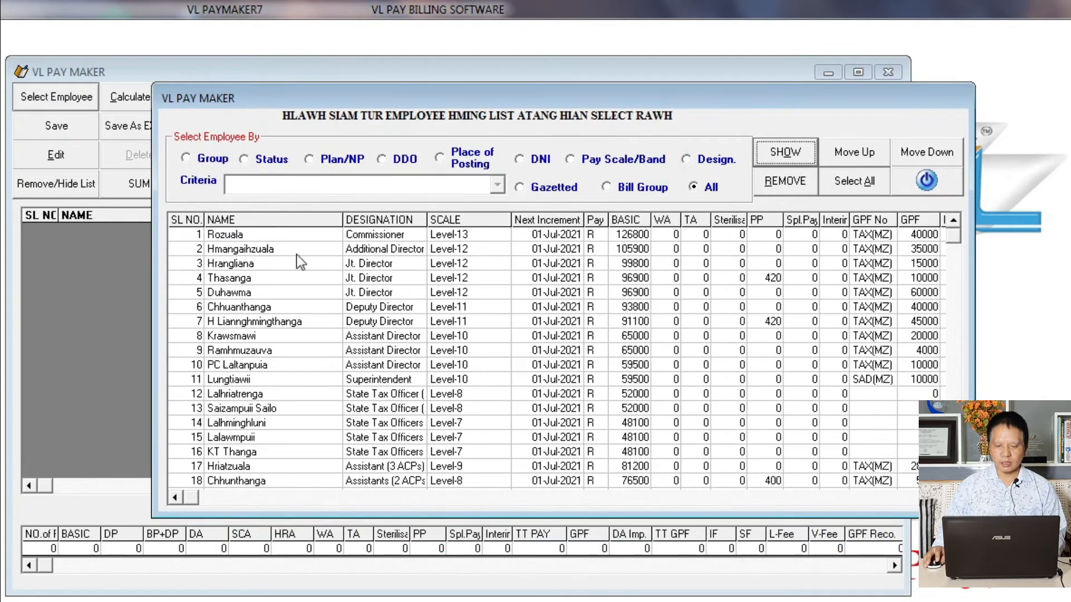
drag(322, 258, 266, 1)
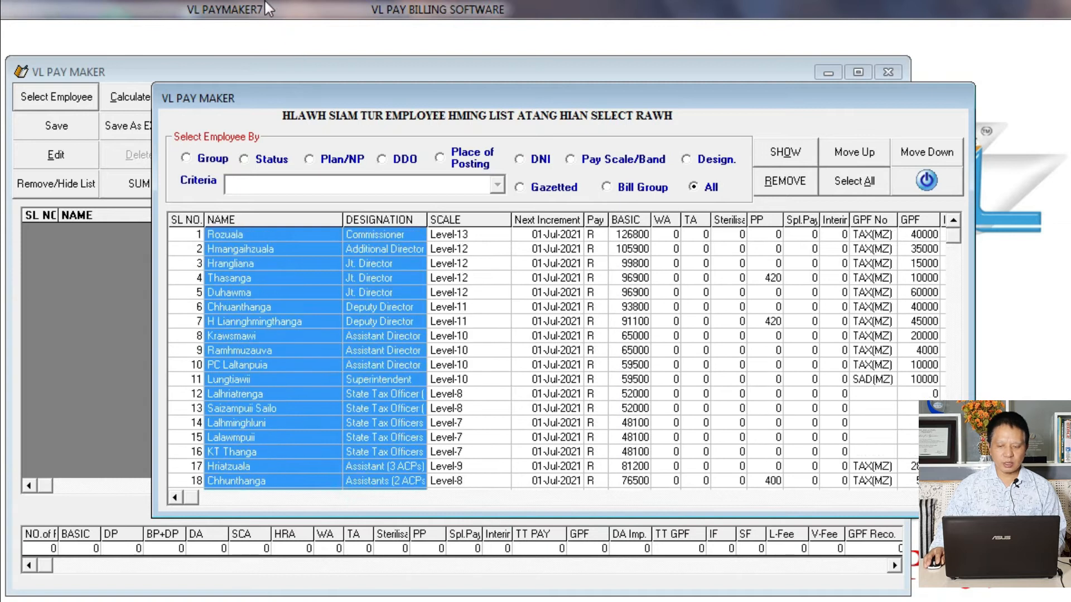
click(318, 322)
ctrl+click(319, 323)
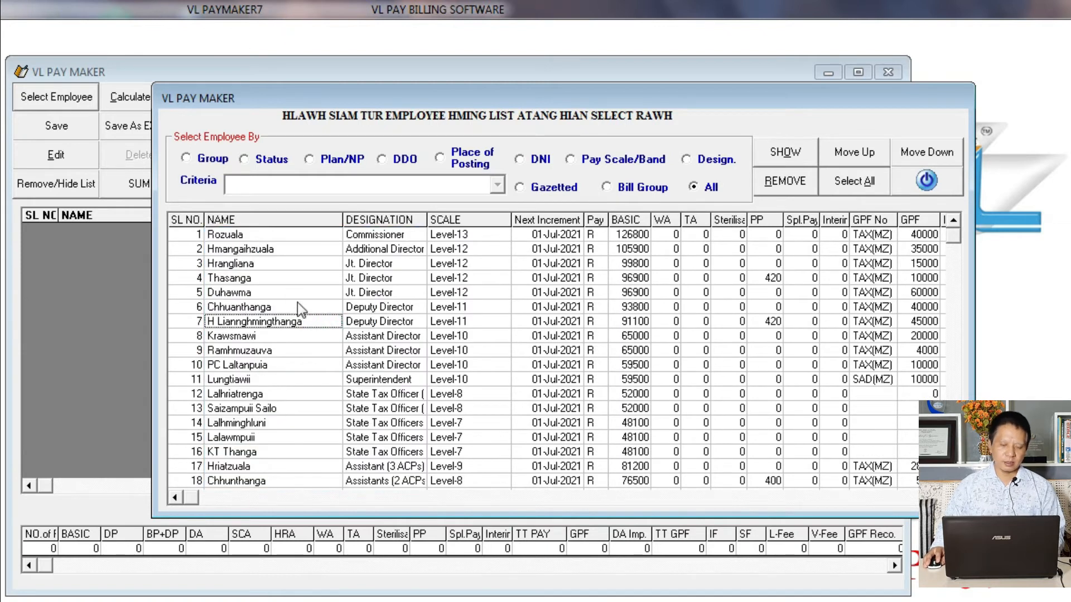
double_click(250, 234)
drag(296, 100, 340, 78)
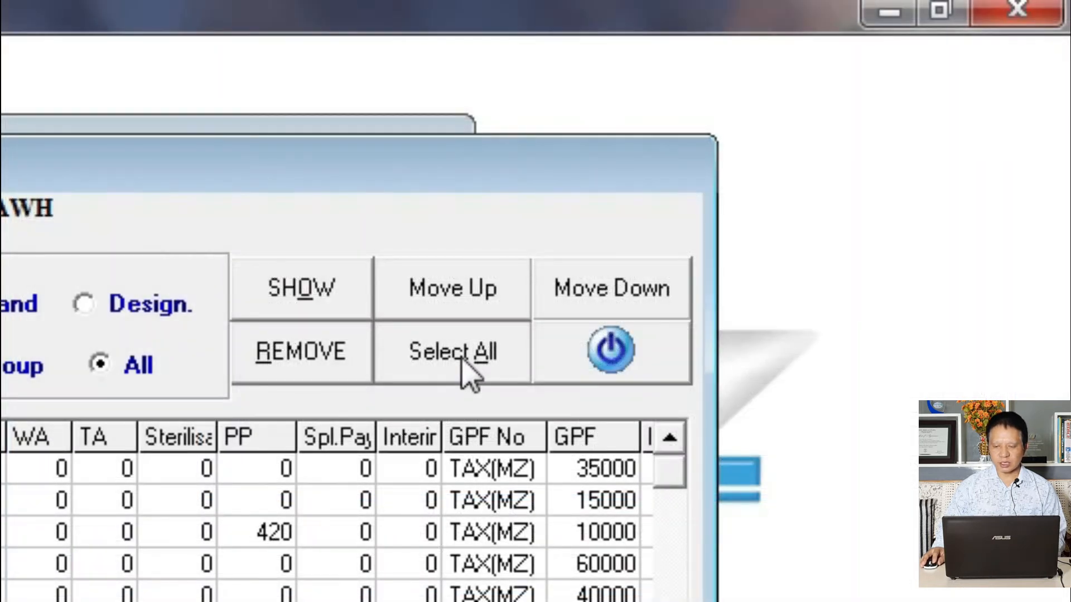
click(902, 166)
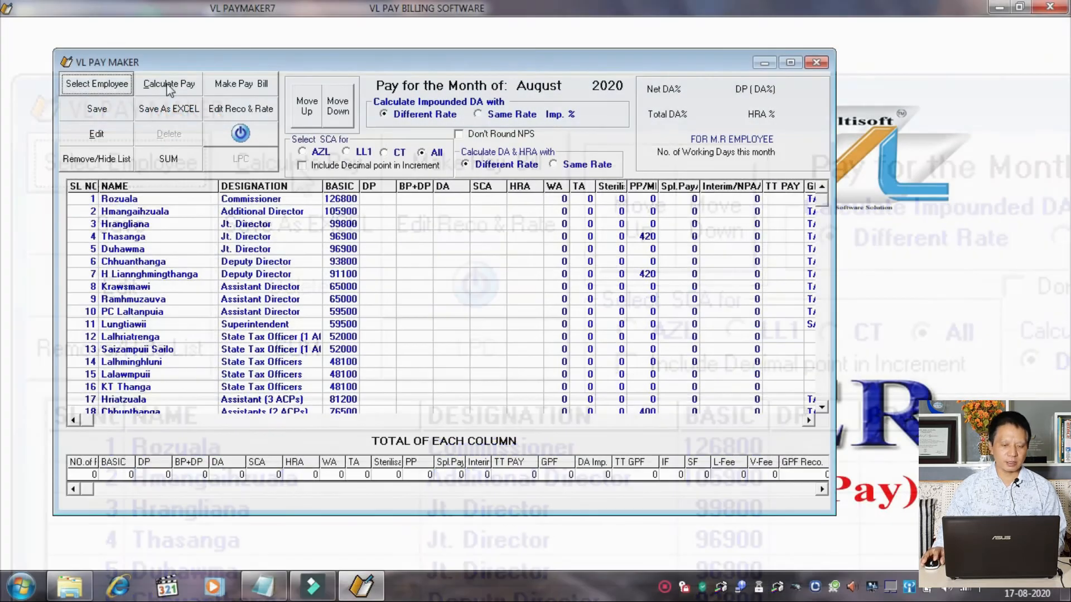
Calculate the August 2020 pay for every listed employee, acknowledging the notices, and save the pay list.
click(169, 90)
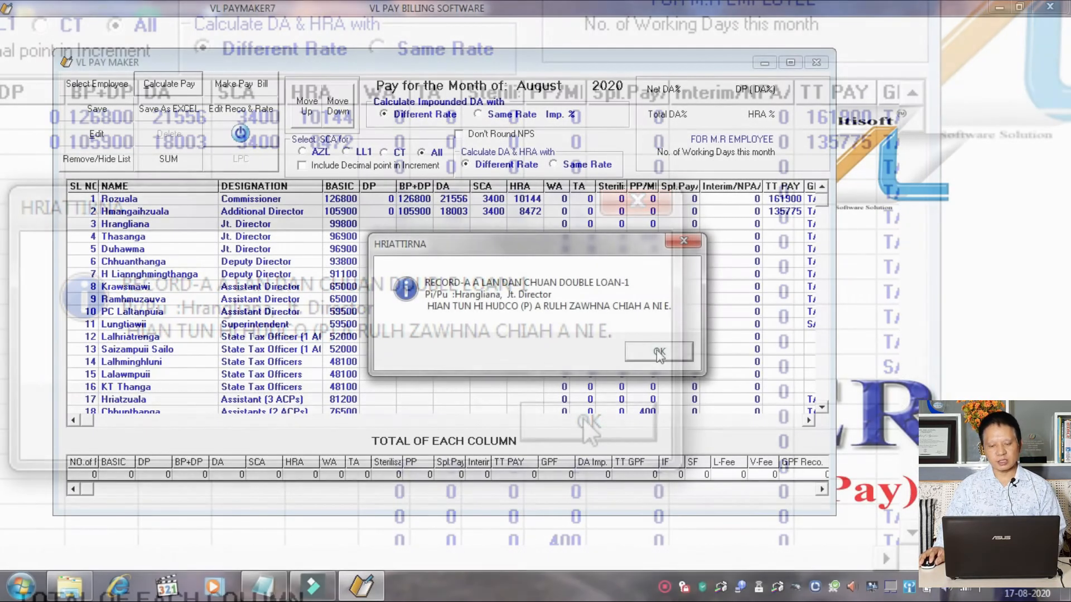
click(588, 421)
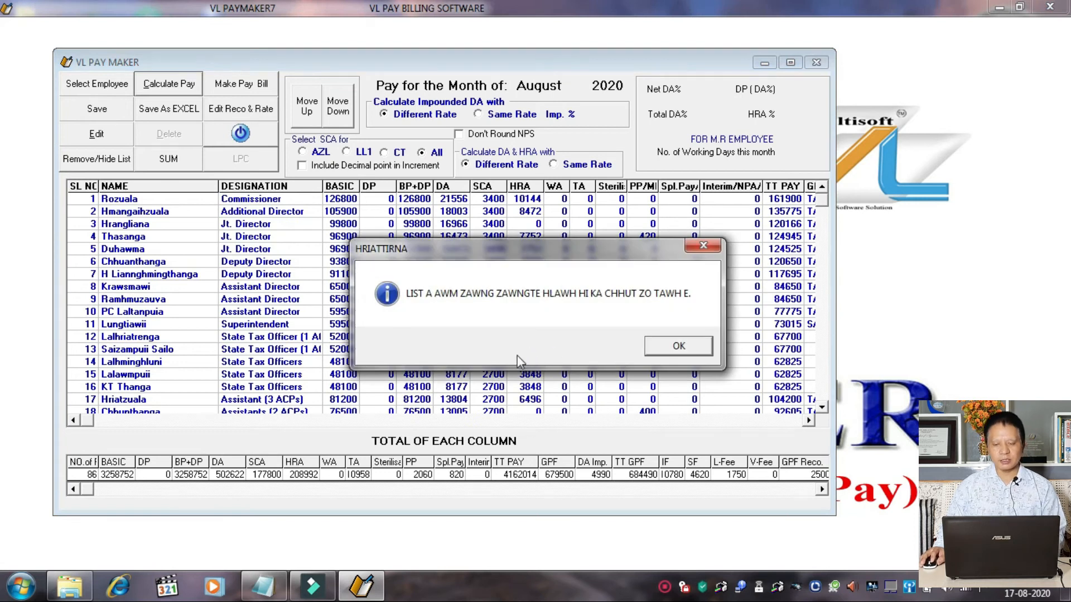
click(677, 348)
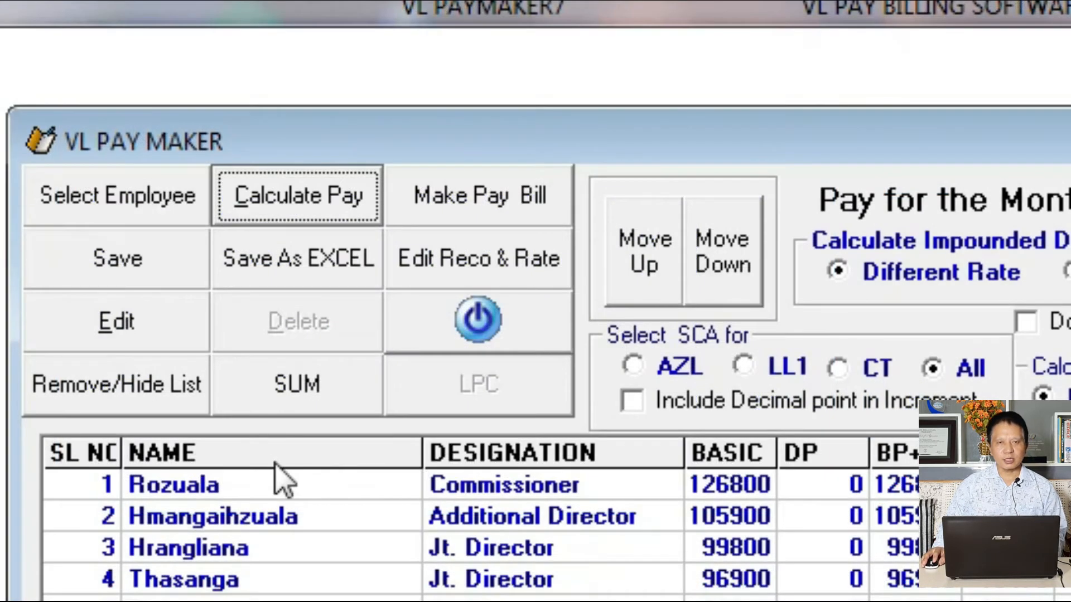
click(132, 256)
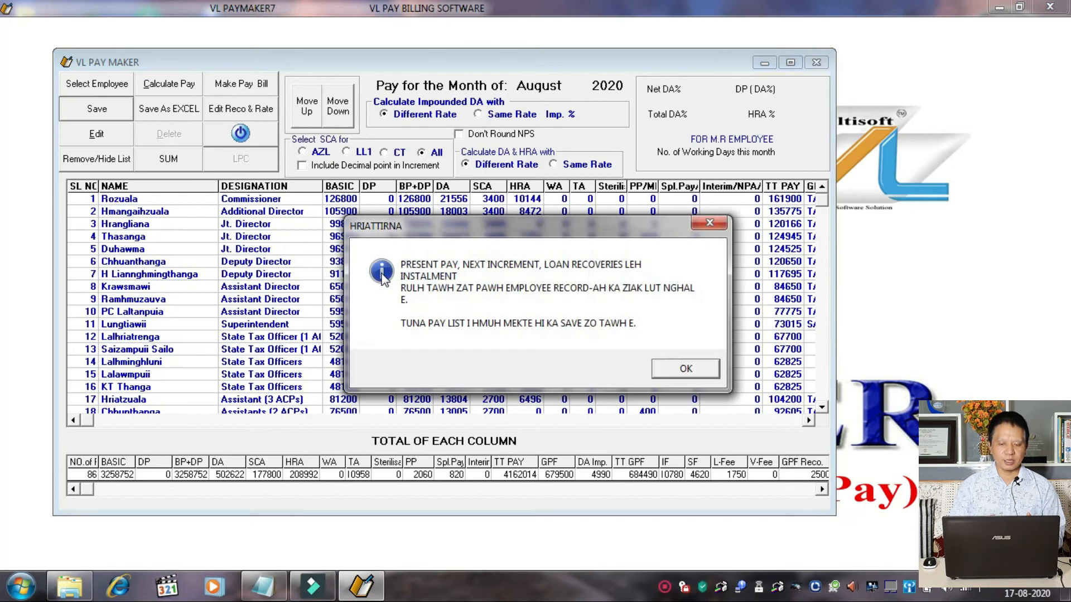
click(681, 377)
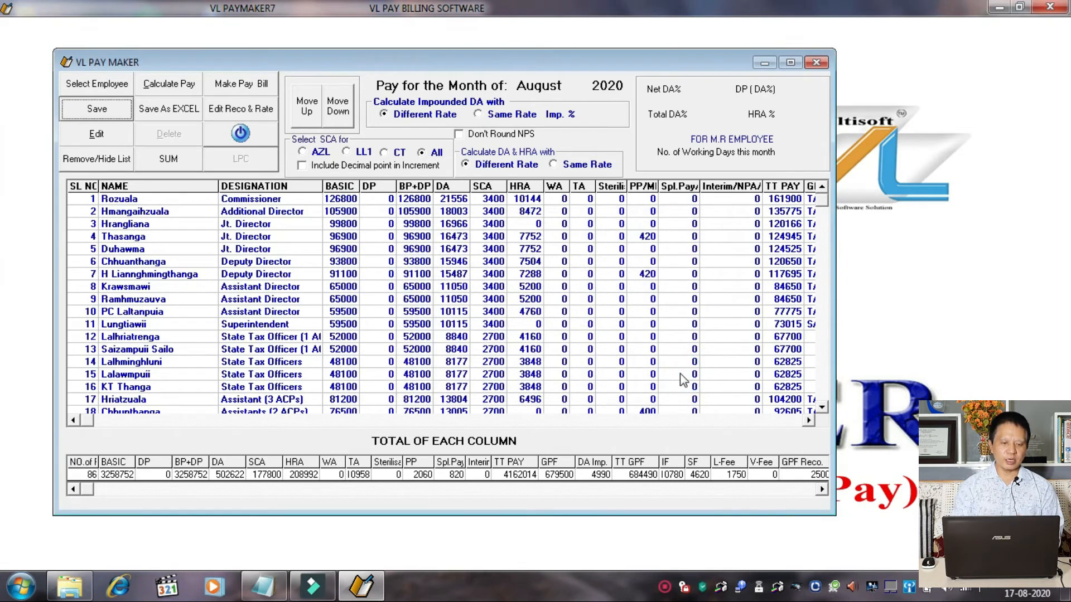